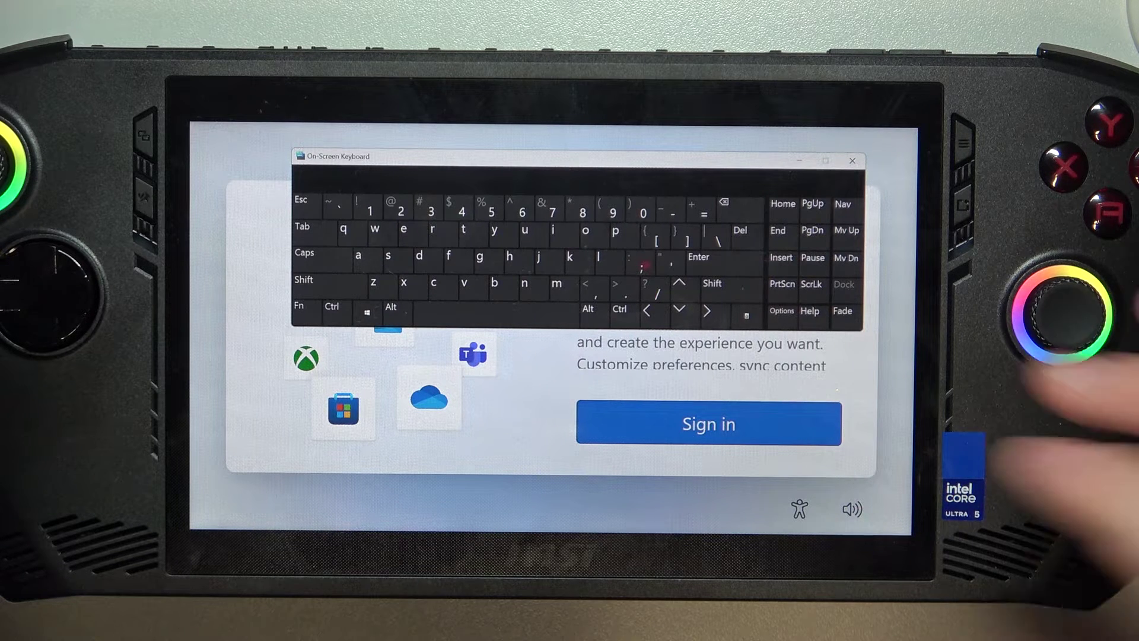
click(757, 424)
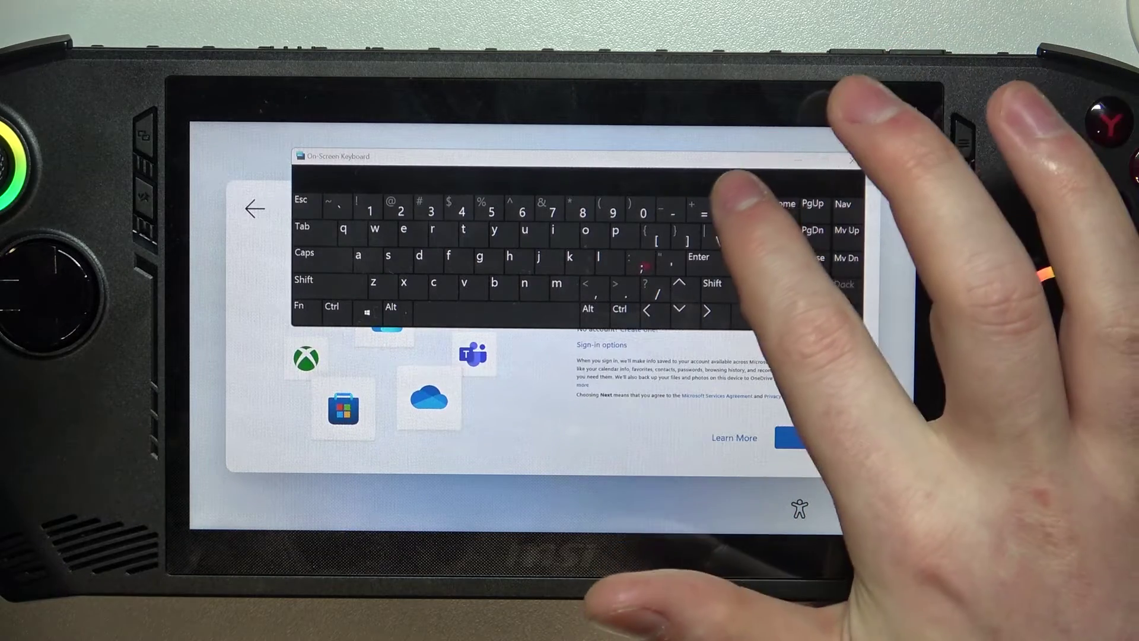
mouse_move(801, 157)
mouse_down()
mouse_move(766, 197)
mouse_move(718, 371)
mouse_move(738, 348)
mouse_move(789, 339)
mouse_up()
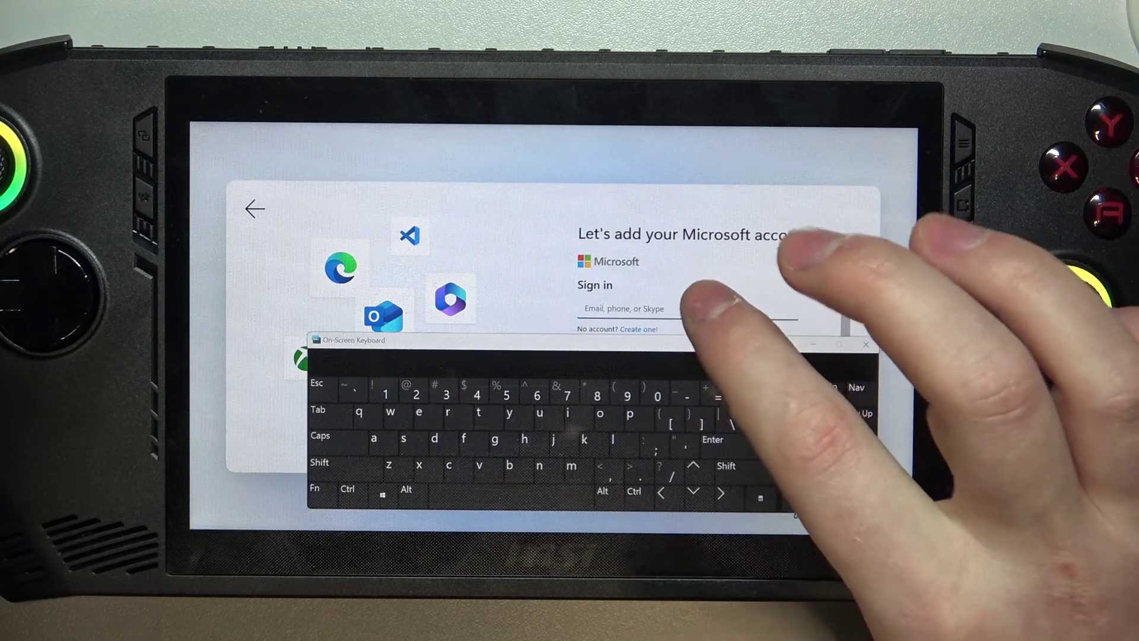
click(703, 310)
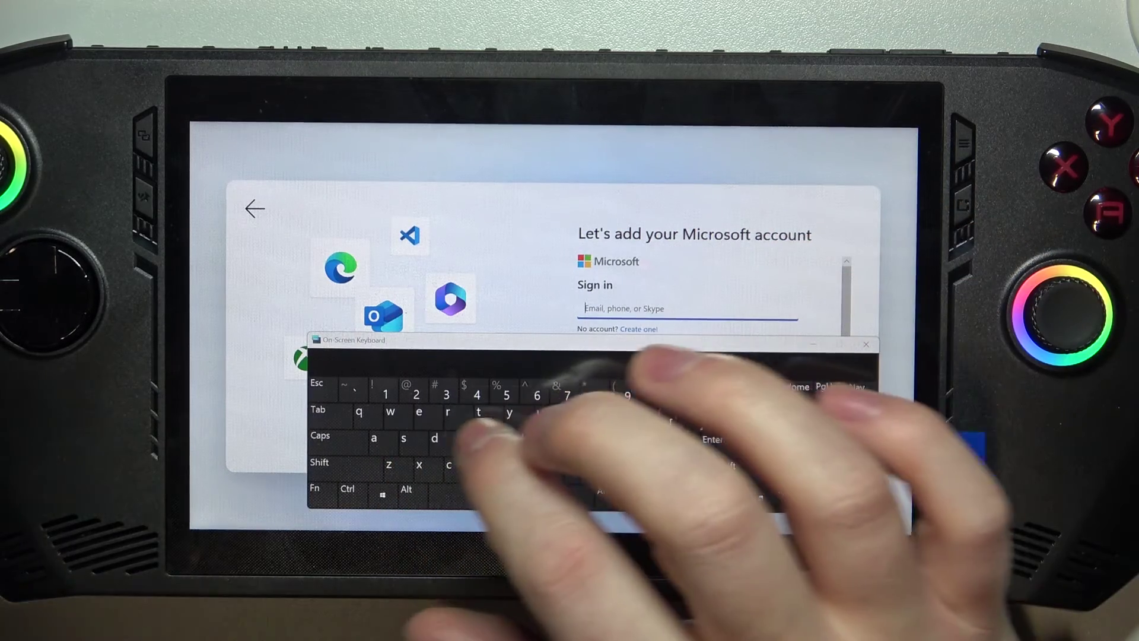
text(t)
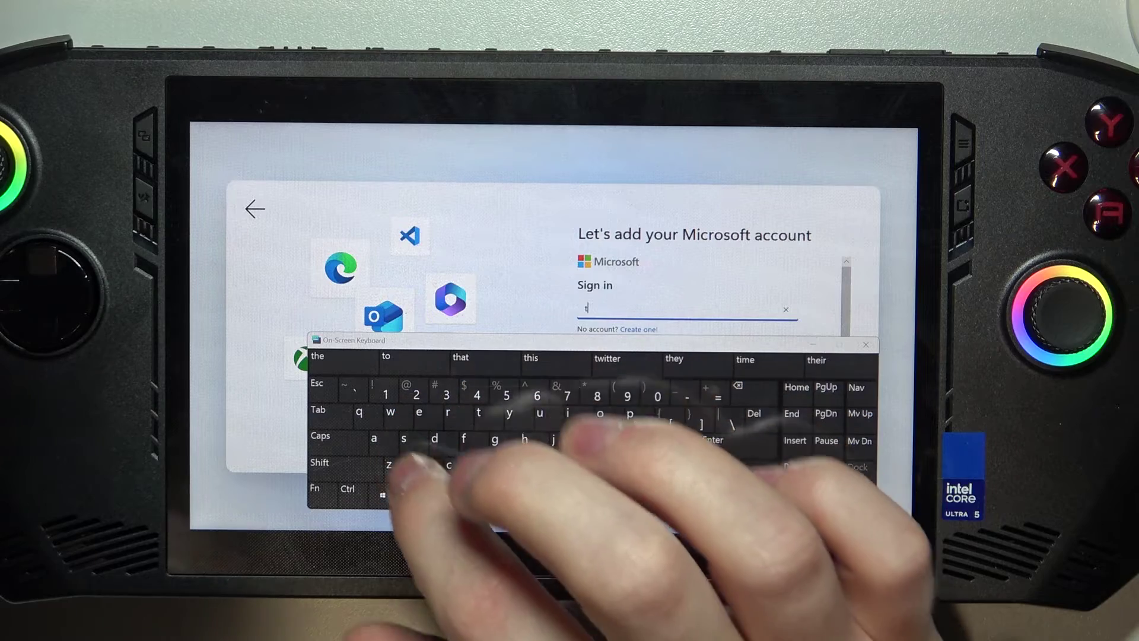
text(est)
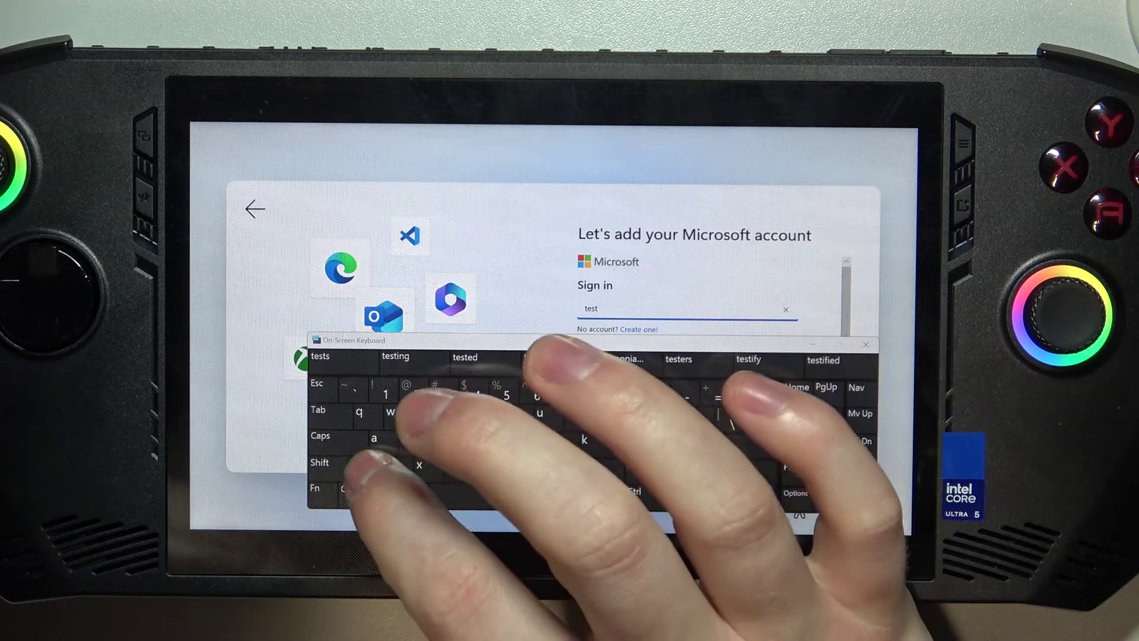
text(@hot)
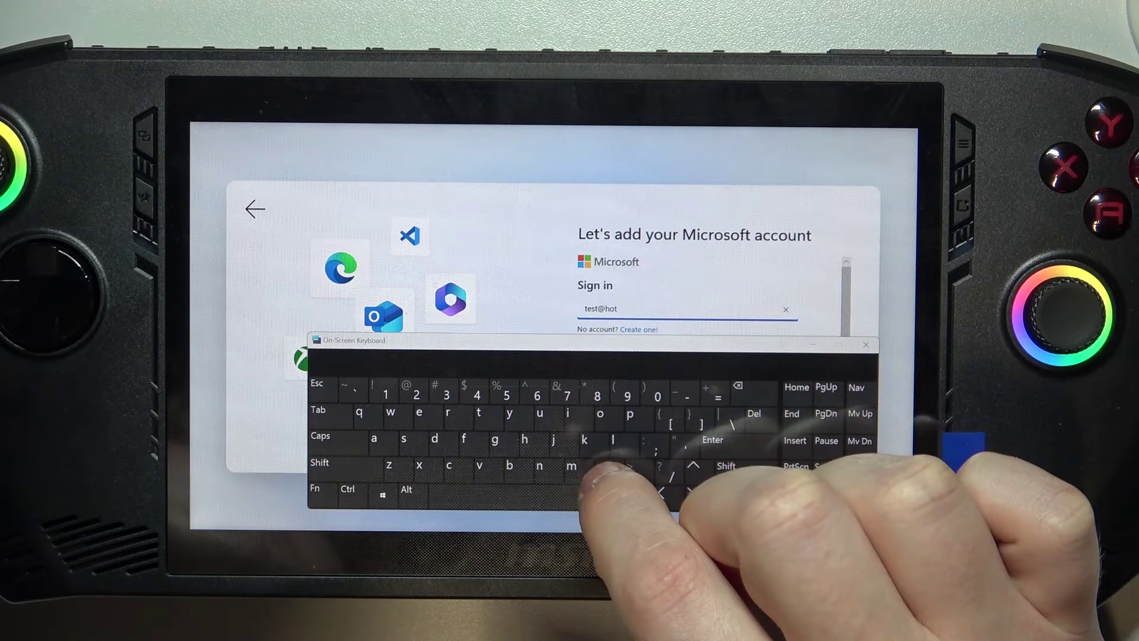
text(m)
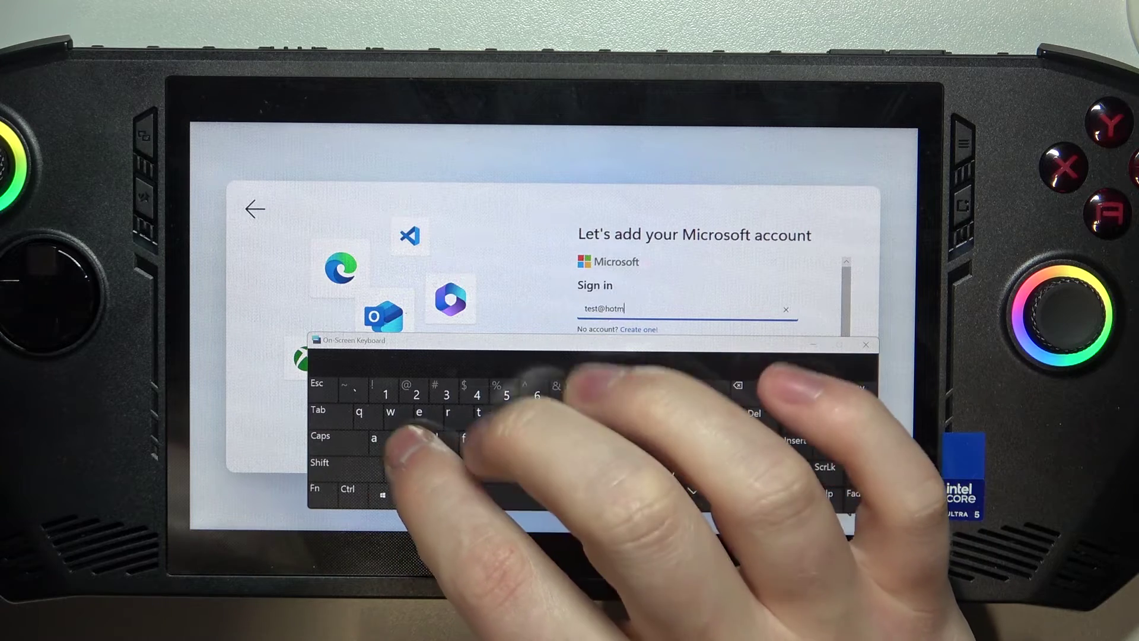
text(ail)
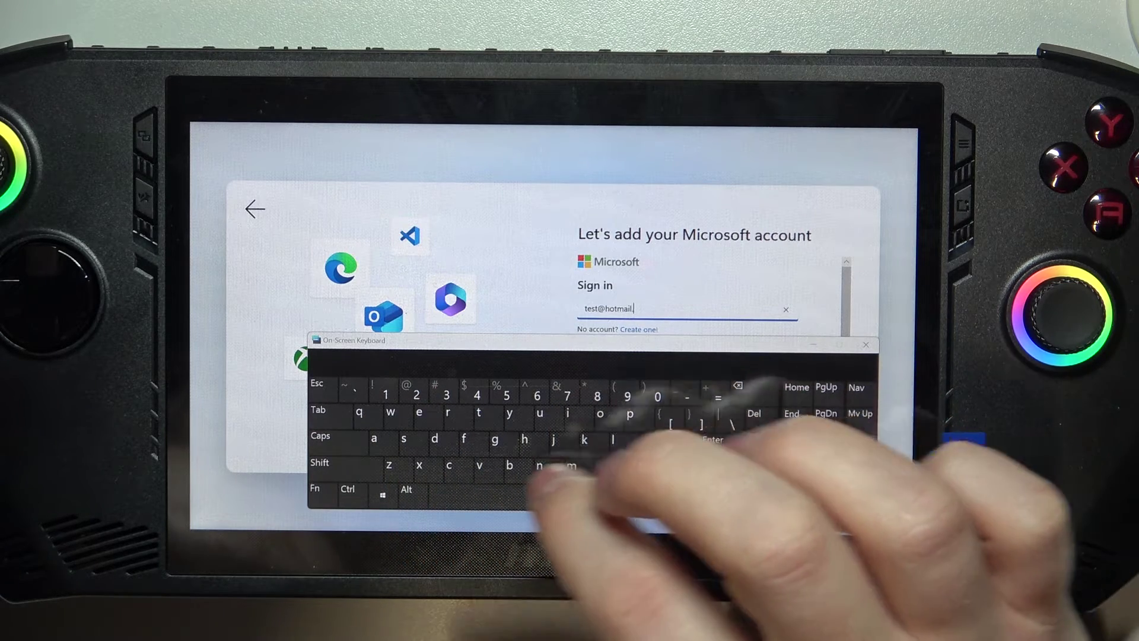
text(.com)
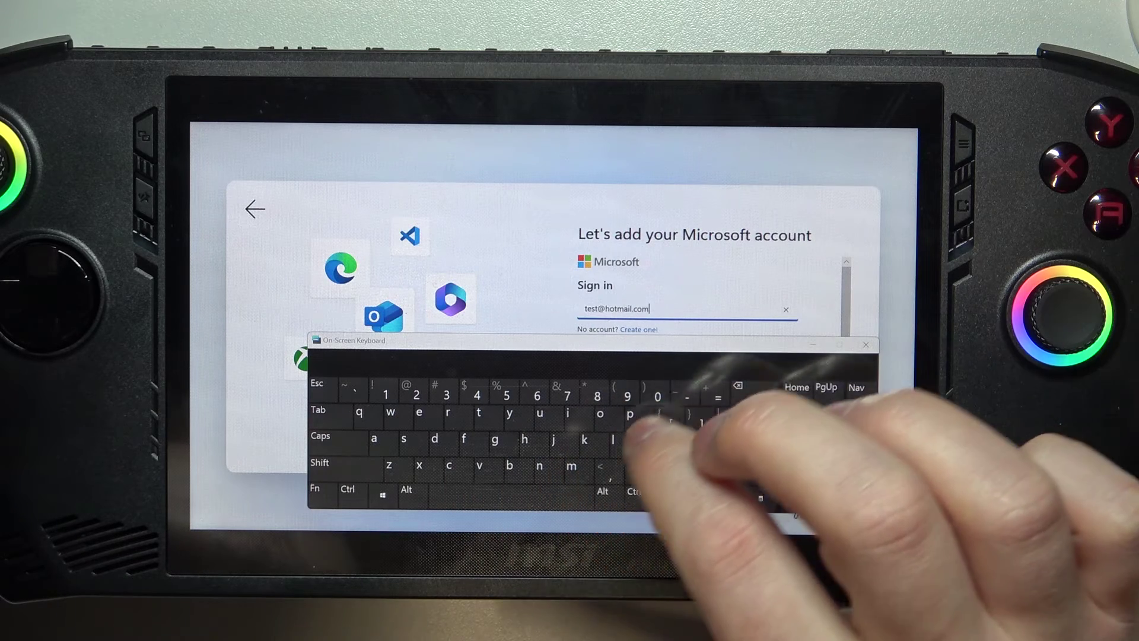
key(Return)
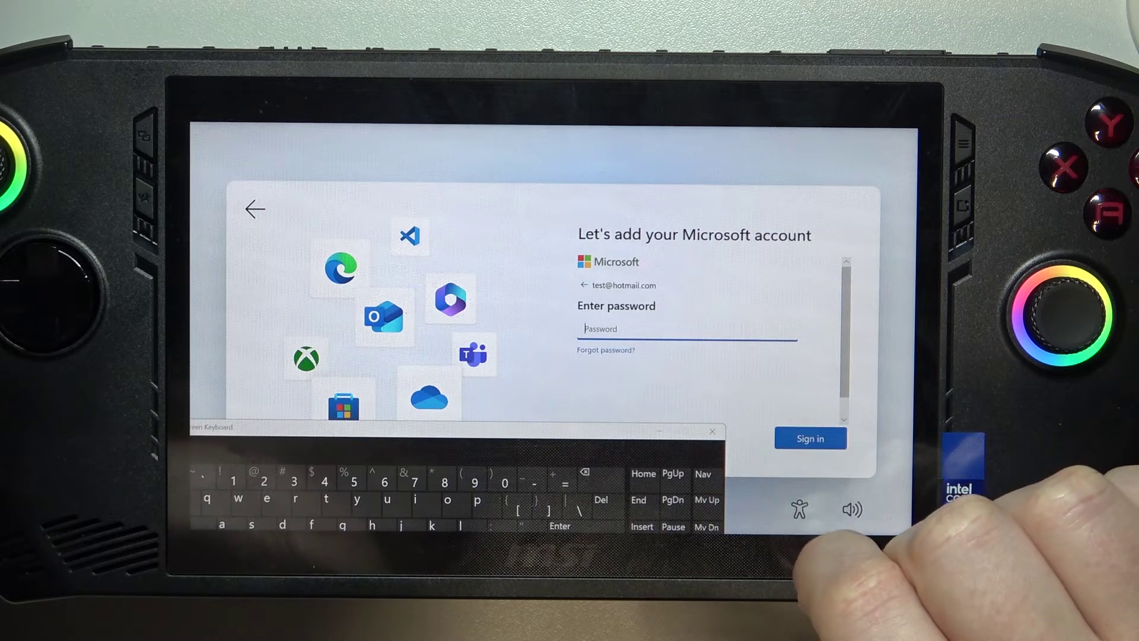
drag(498, 428, 665, 337)
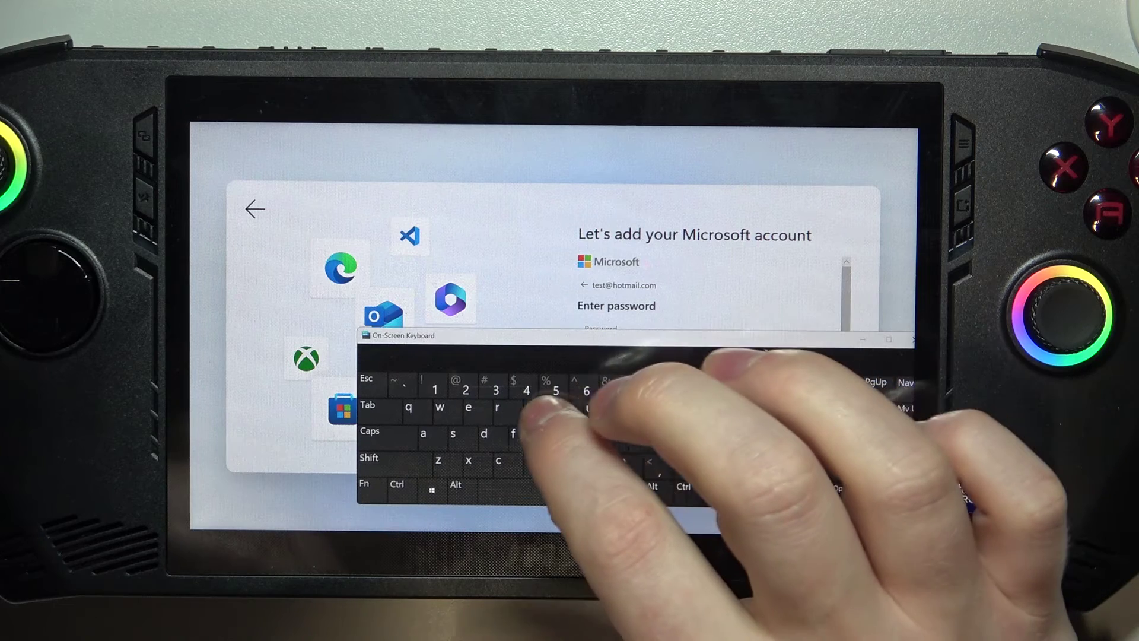
click(478, 421)
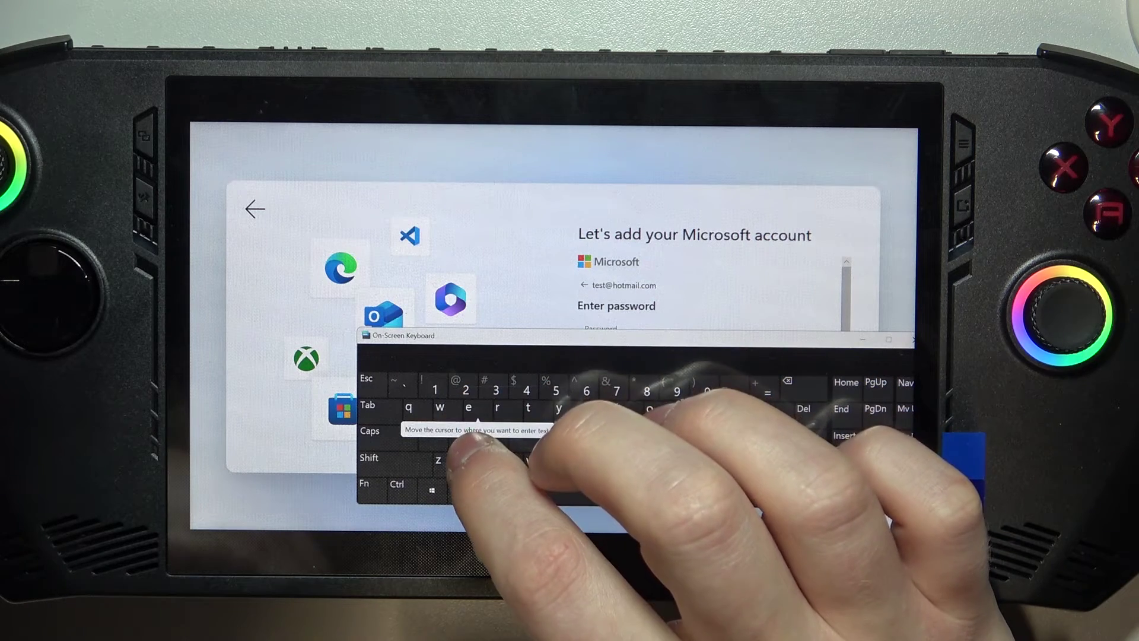
click(453, 433)
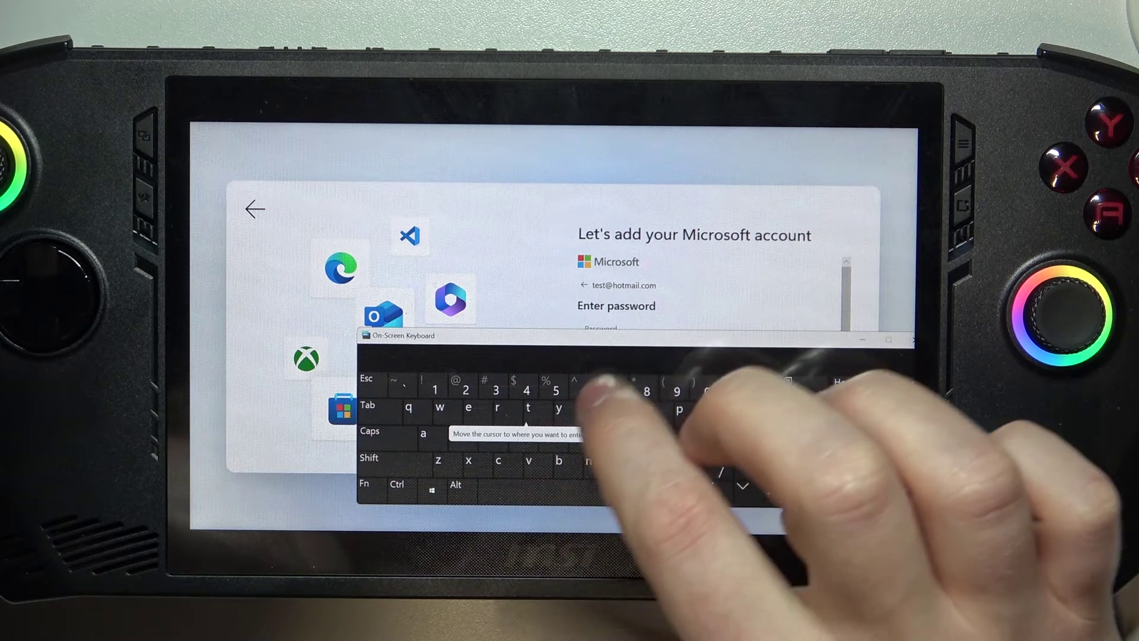
click(627, 328)
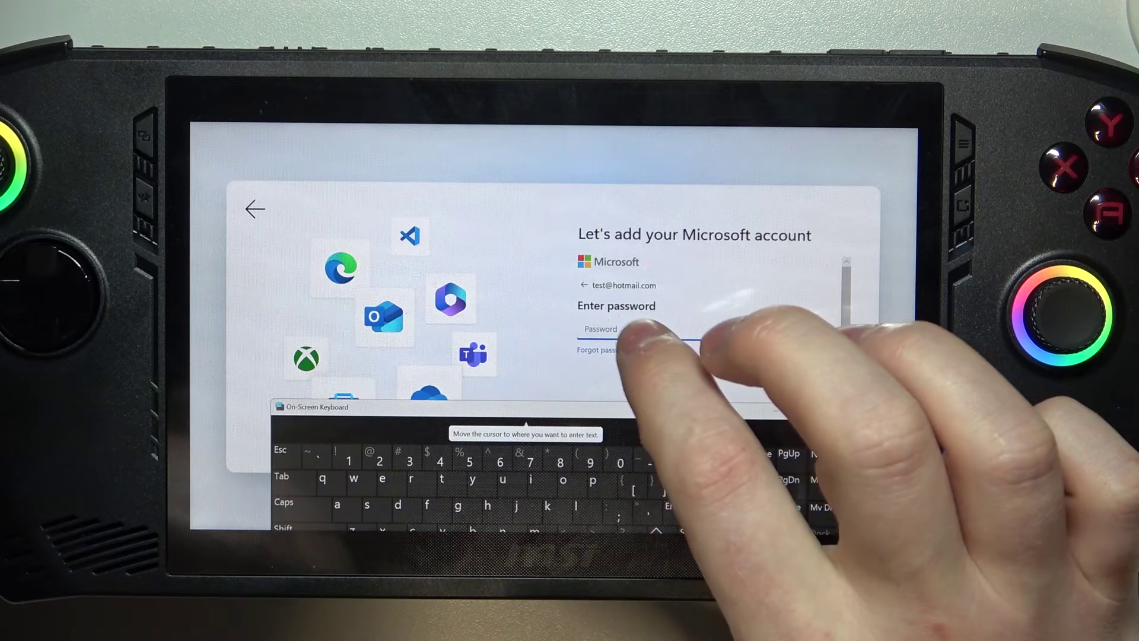
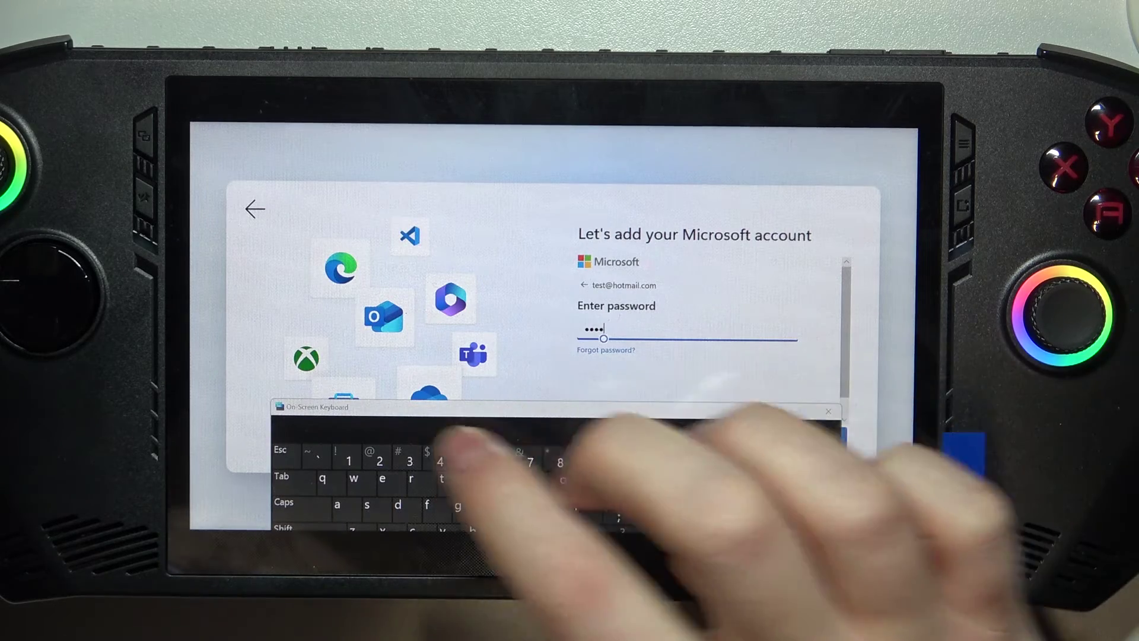
- Submit the password and continue past the locked-account message
drag(665, 407, 584, 349)
click(812, 445)
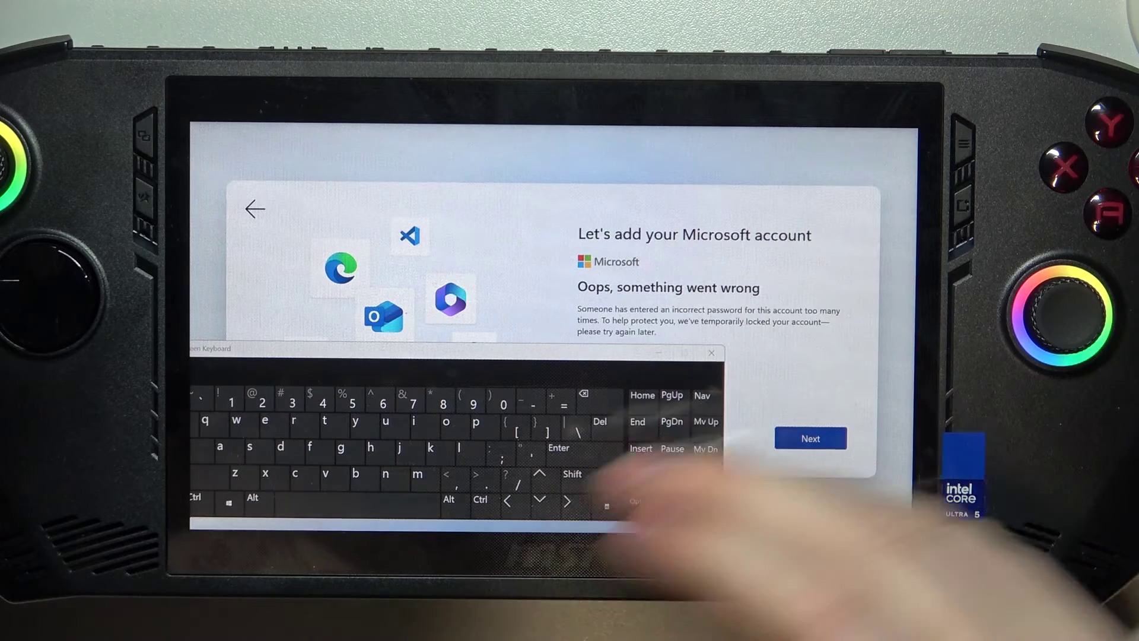
click(809, 439)
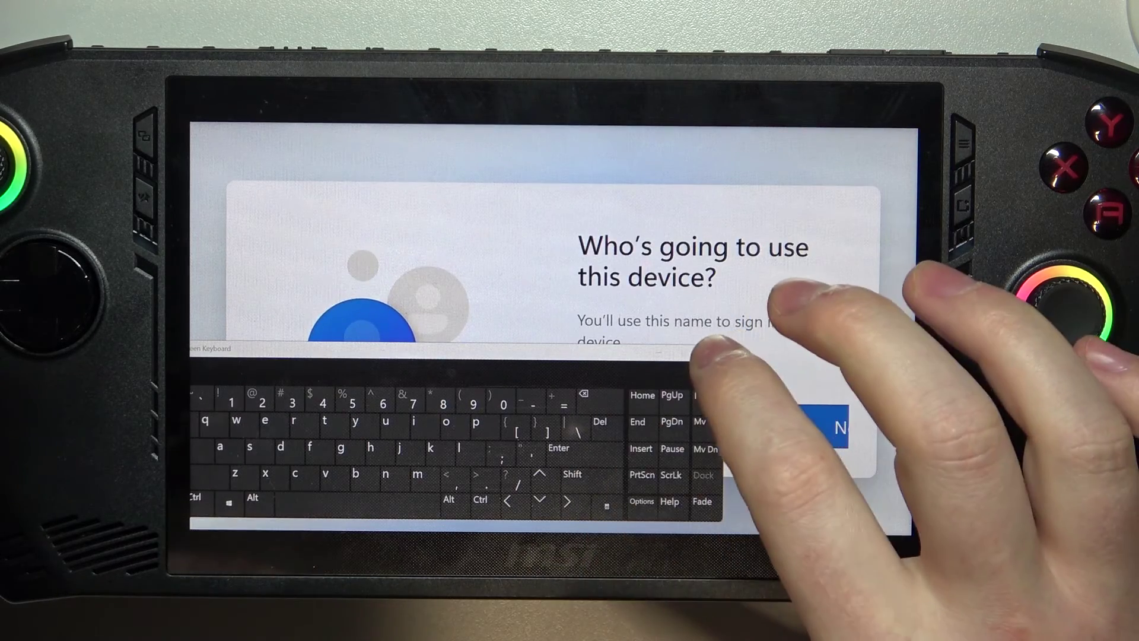
- Close the On-Screen Keyboard to uncover the 'Who's going to use this device?' page
click(711, 353)
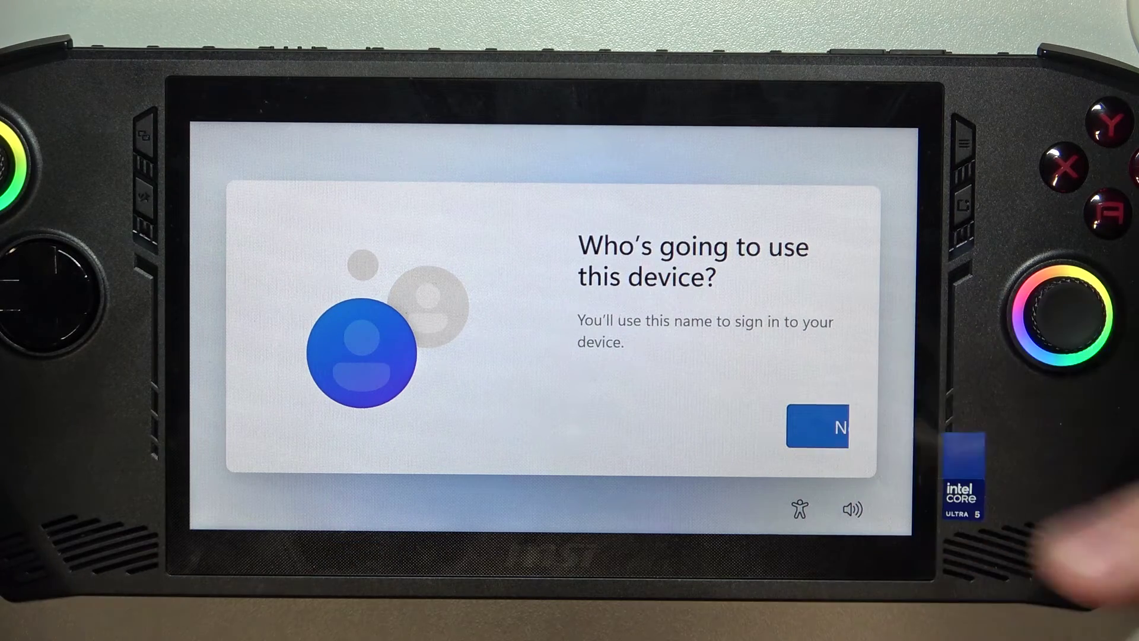
click(810, 432)
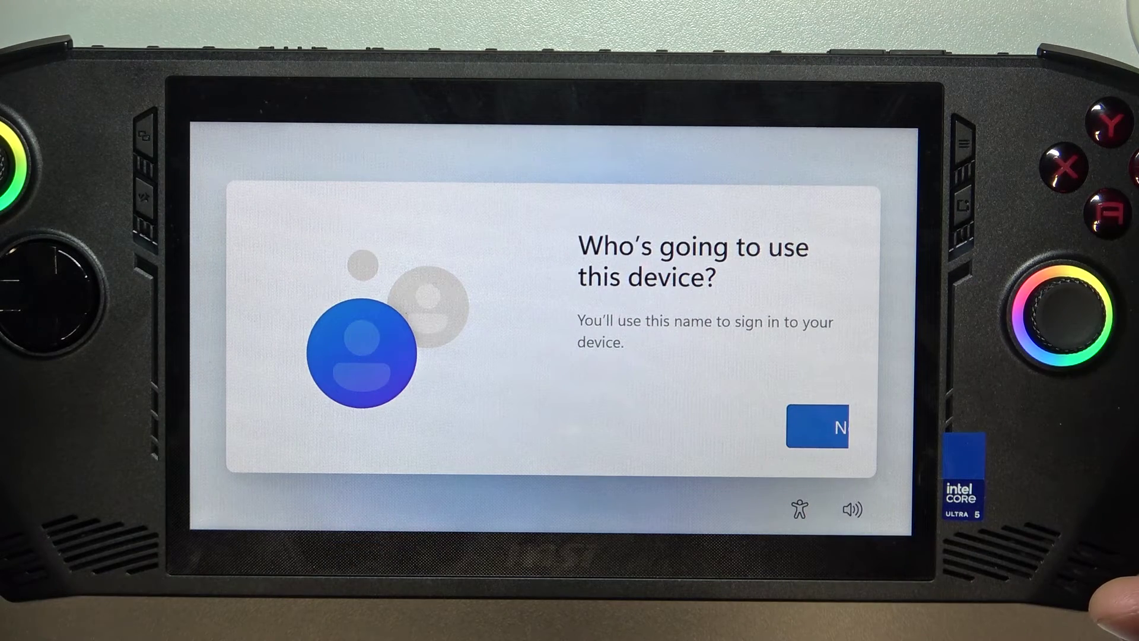